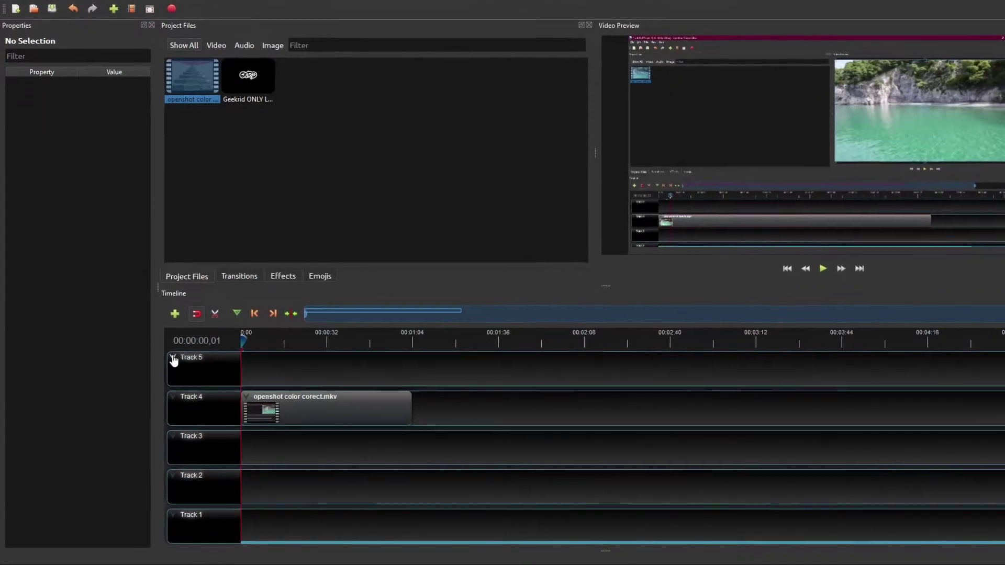
# - Check the Track 5 options without adding a track, then return the playhead to the start
pyautogui.rightClick(174, 360)
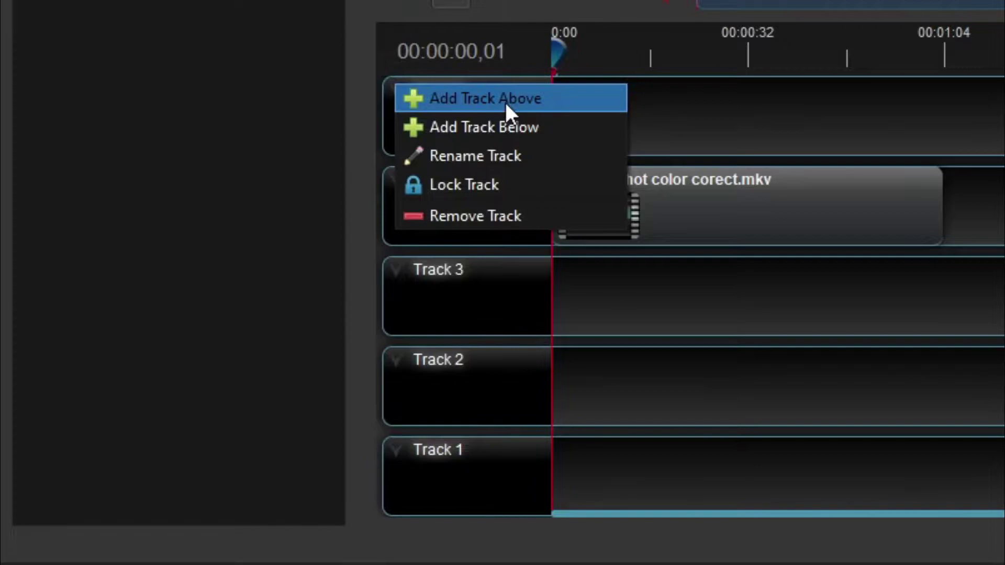
pyautogui.click(788, 74)
pyautogui.click(799, 58)
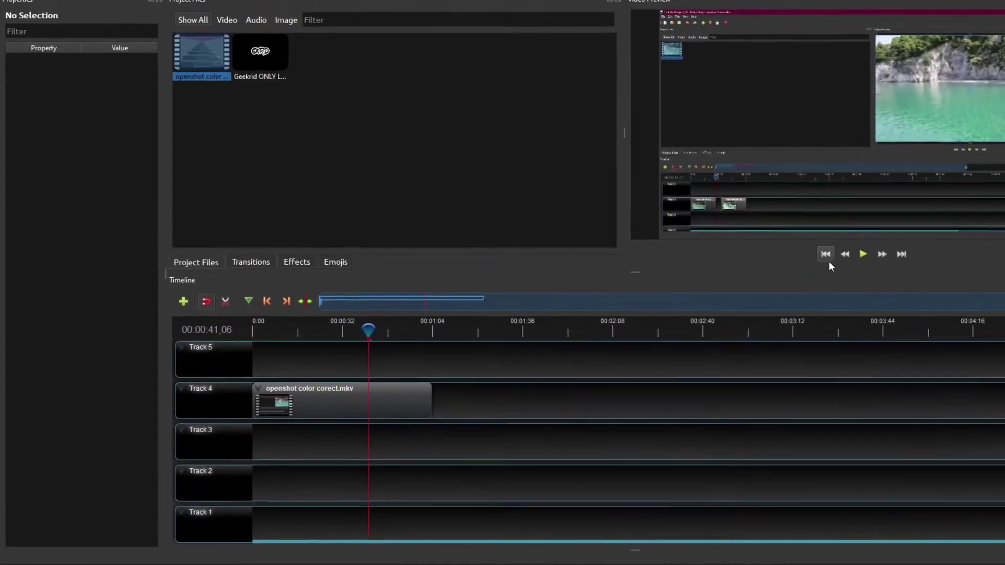
pyautogui.click(825, 255)
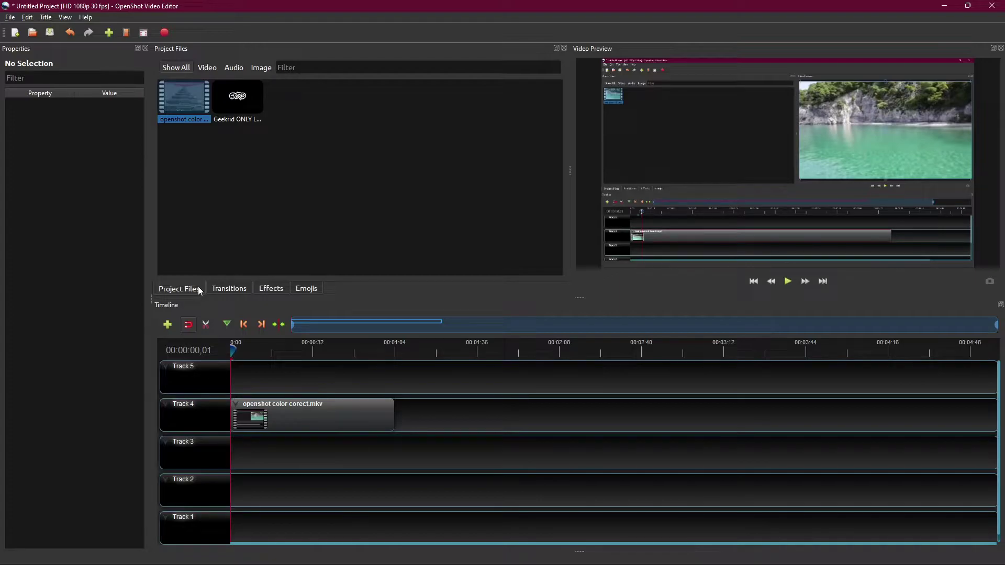
# - Place Geekrid ONLY LOGO.png at the start of Track 5 and stretch it to the footage's end
pyautogui.click(239, 114)
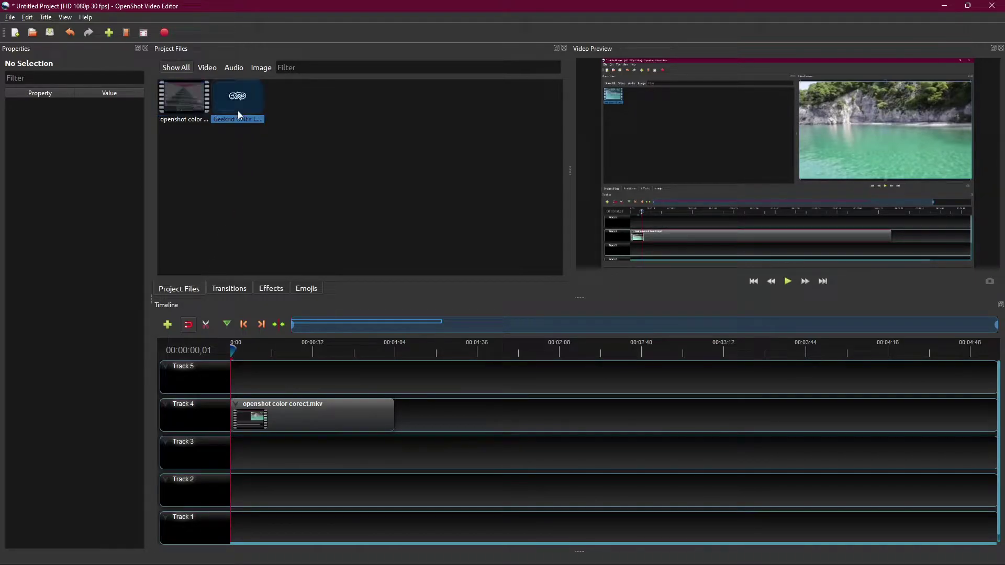
pyautogui.moveTo(228, 100); pyautogui.dragTo(222, 365)
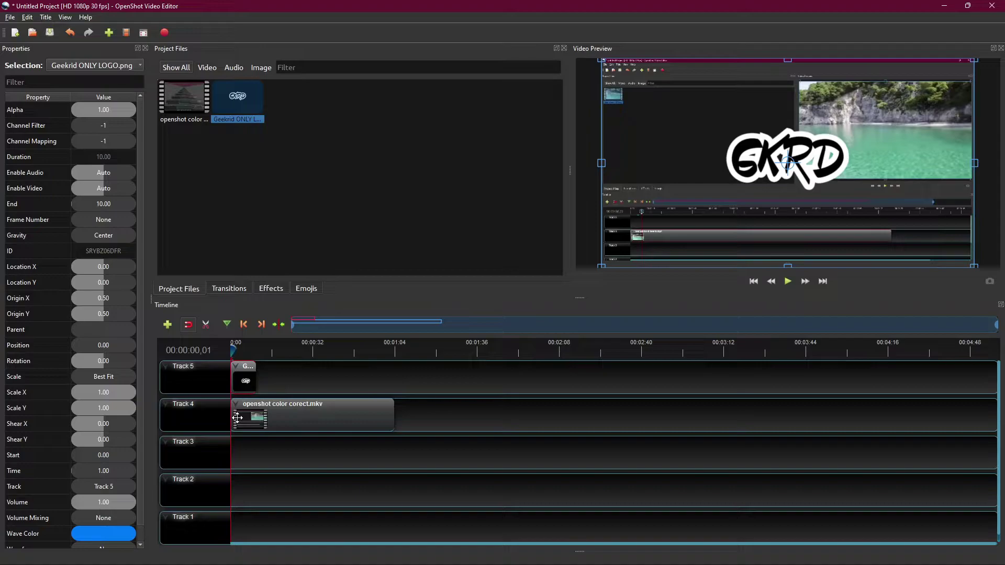
pyautogui.click(244, 377)
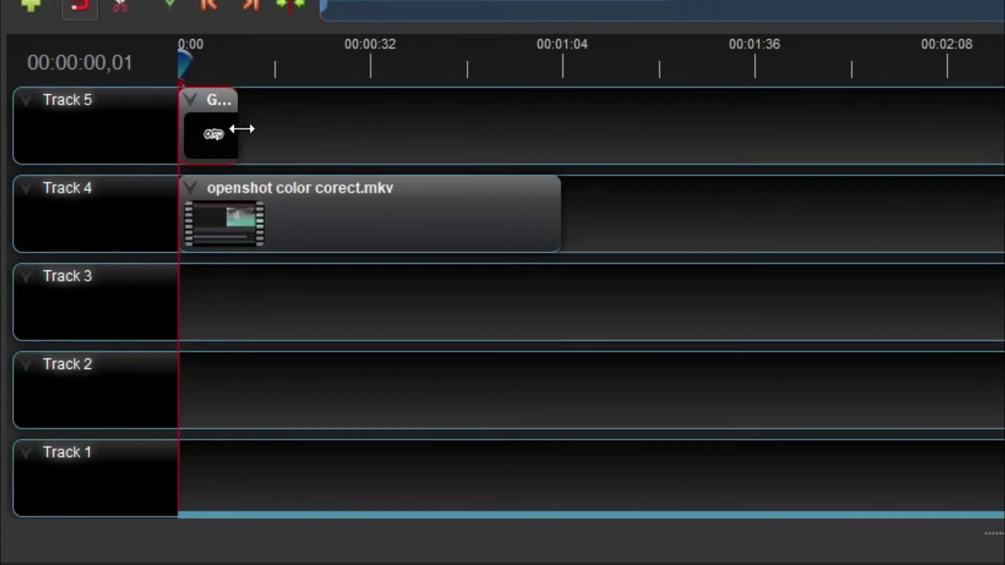
pyautogui.moveTo(237, 128); pyautogui.dragTo(558, 125)
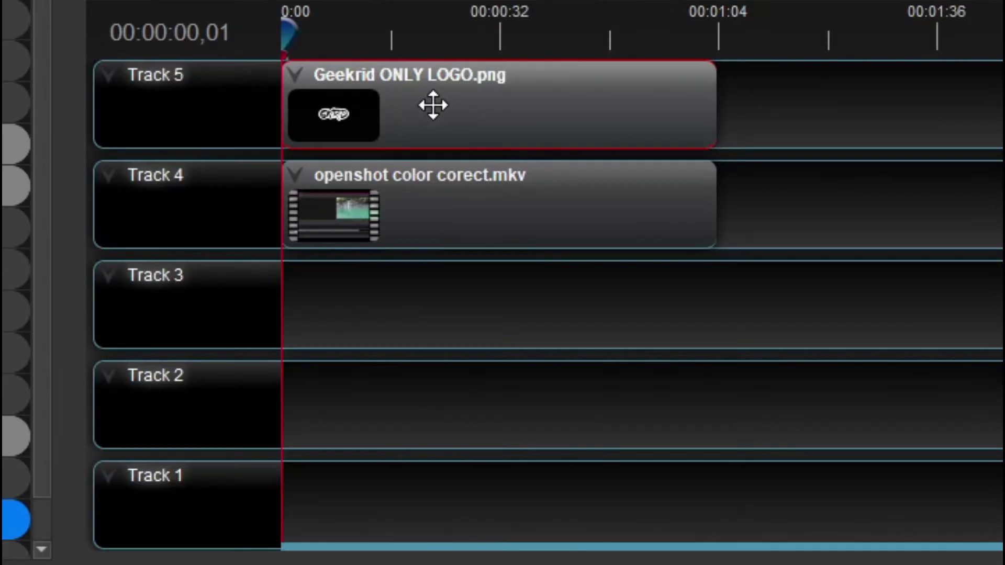
pyautogui.rightClick(288, 377)
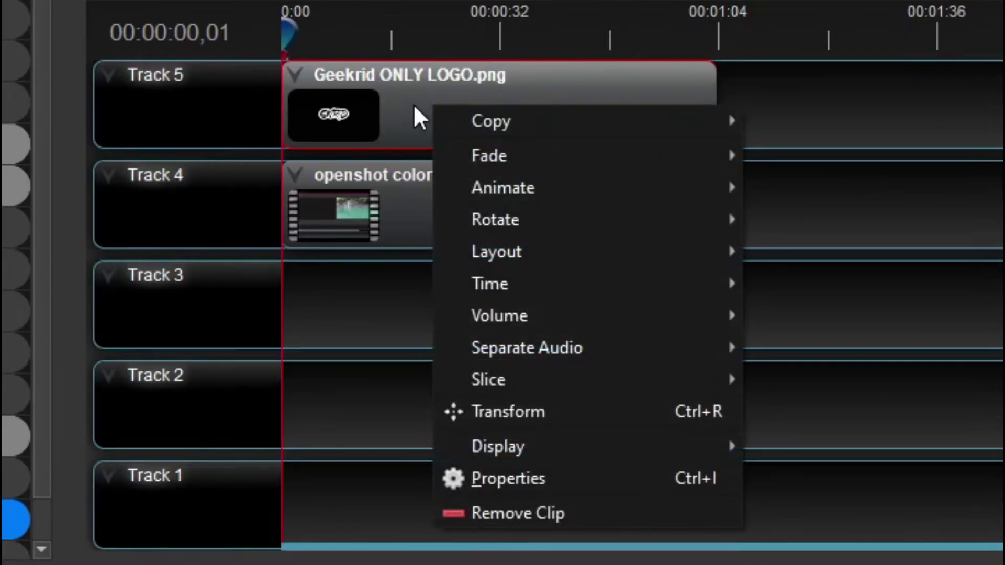
pyautogui.click(539, 479)
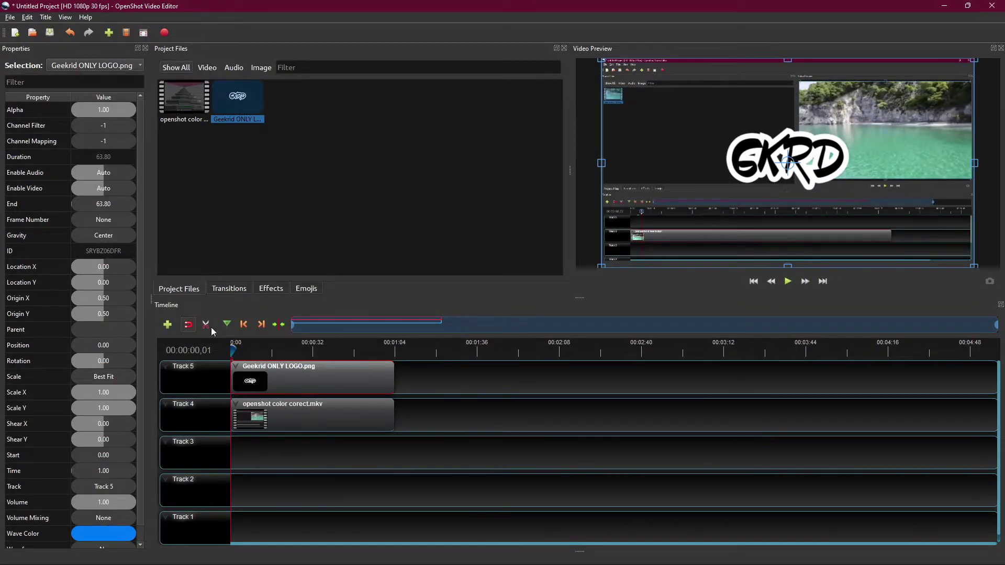
pyautogui.scroll(-1, 97, 247)
pyautogui.scroll(1, 97, 246)
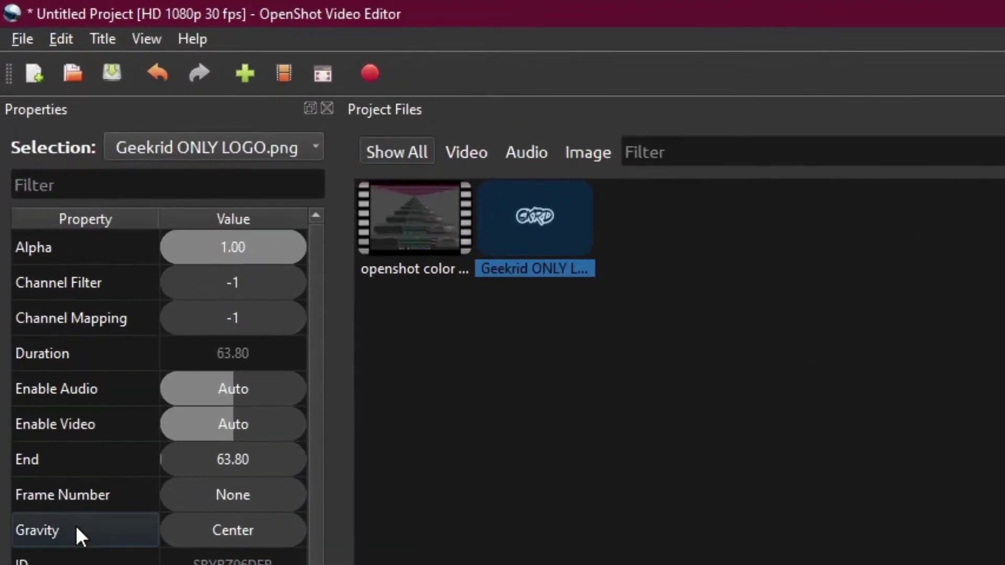
pyautogui.click(97, 564)
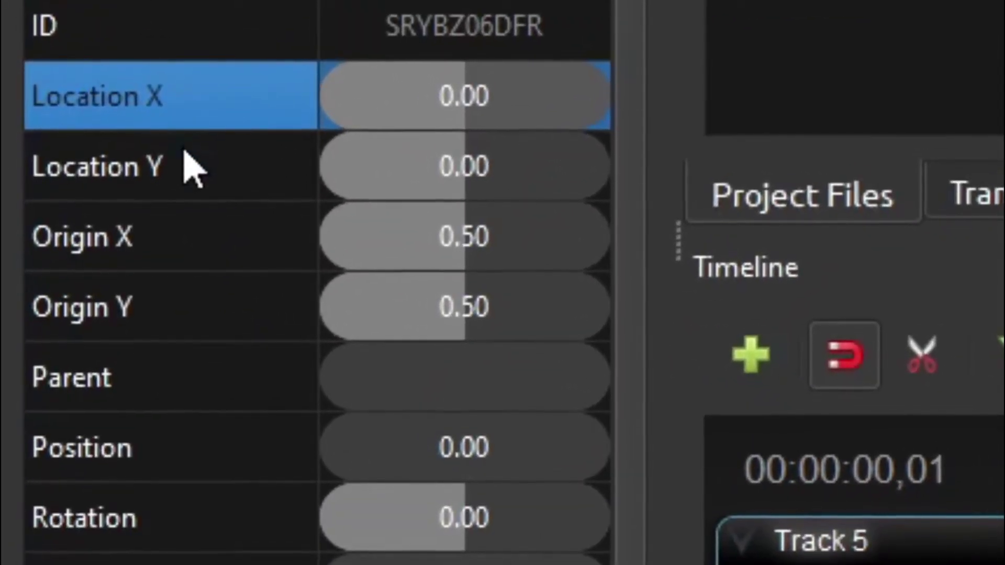
pyautogui.click(91, 564)
pyautogui.click(72, 197)
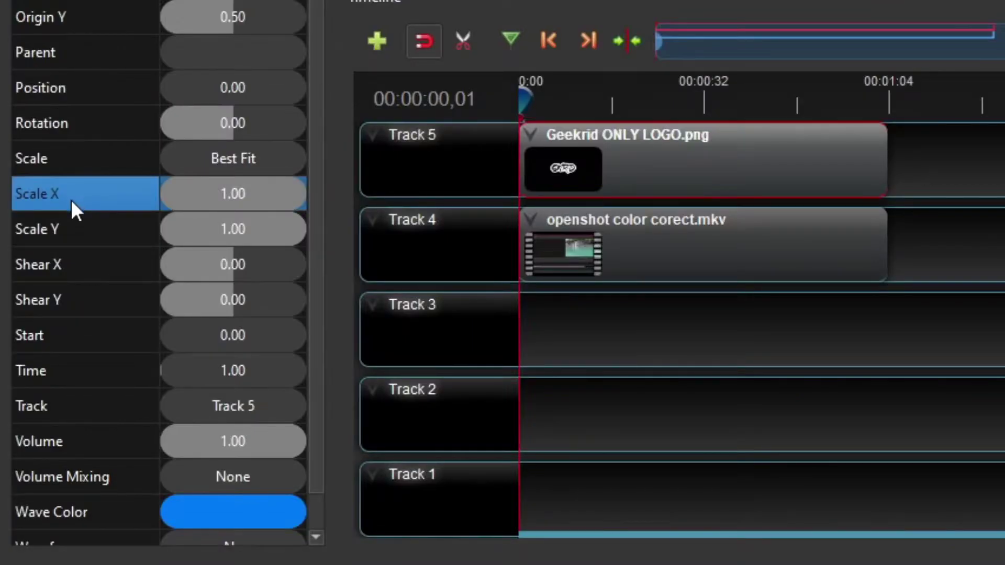
pyautogui.click(74, 229)
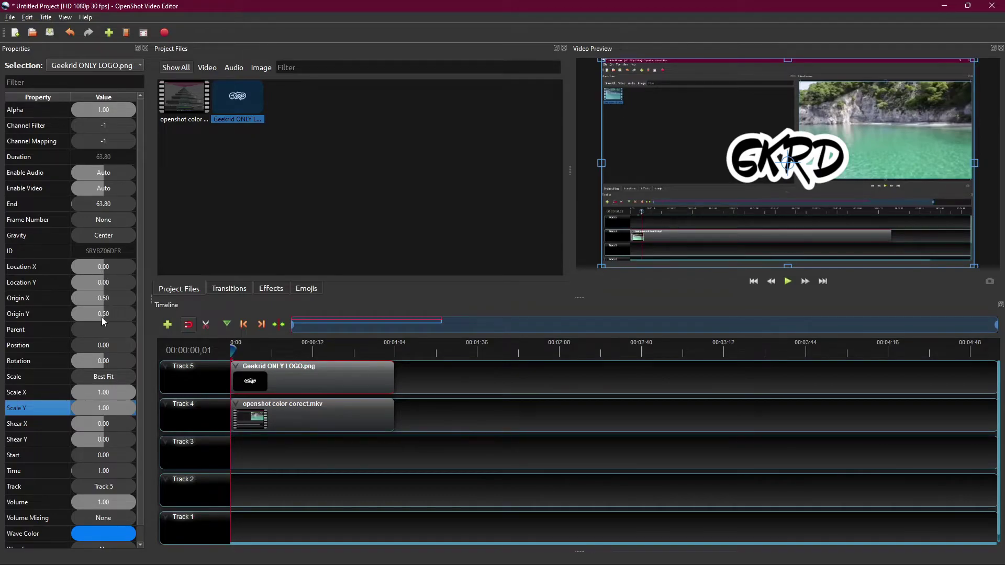
# - Set the logo's Scale X and Scale Y to 0.2
pyautogui.click(108, 391)
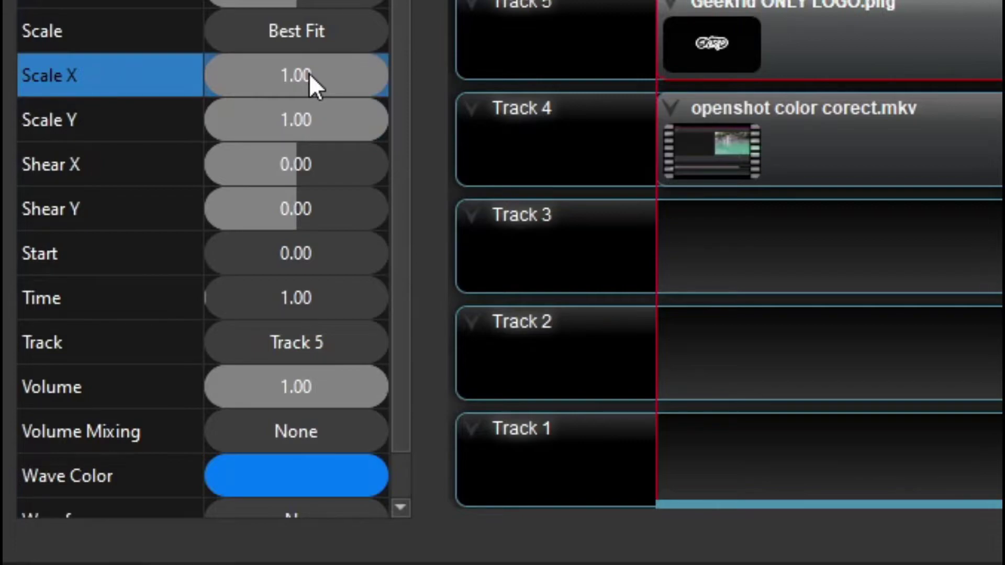
pyautogui.doubleClick(309, 74)
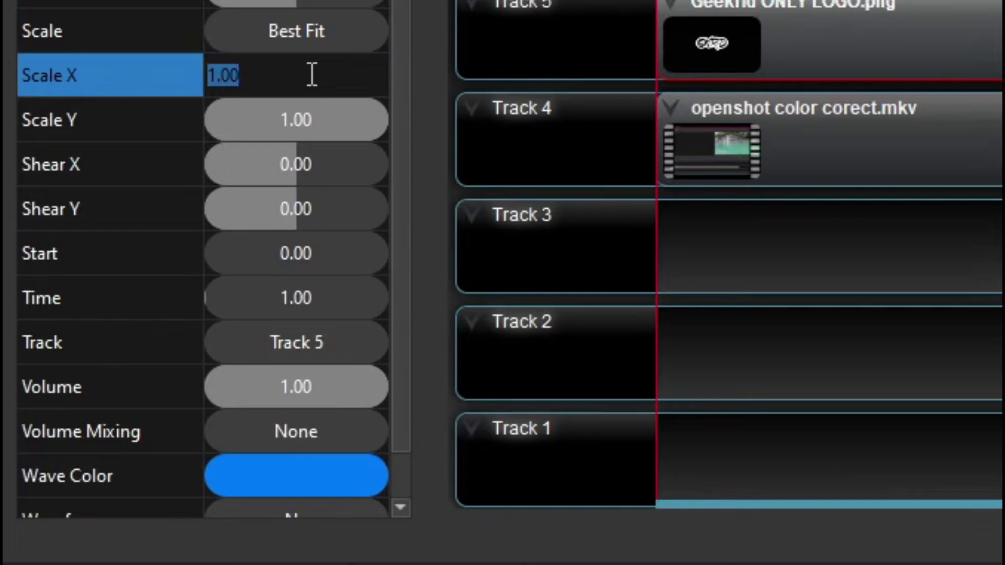
pyautogui.write('0')
pyautogui.write('.2')
pyautogui.press('Return')
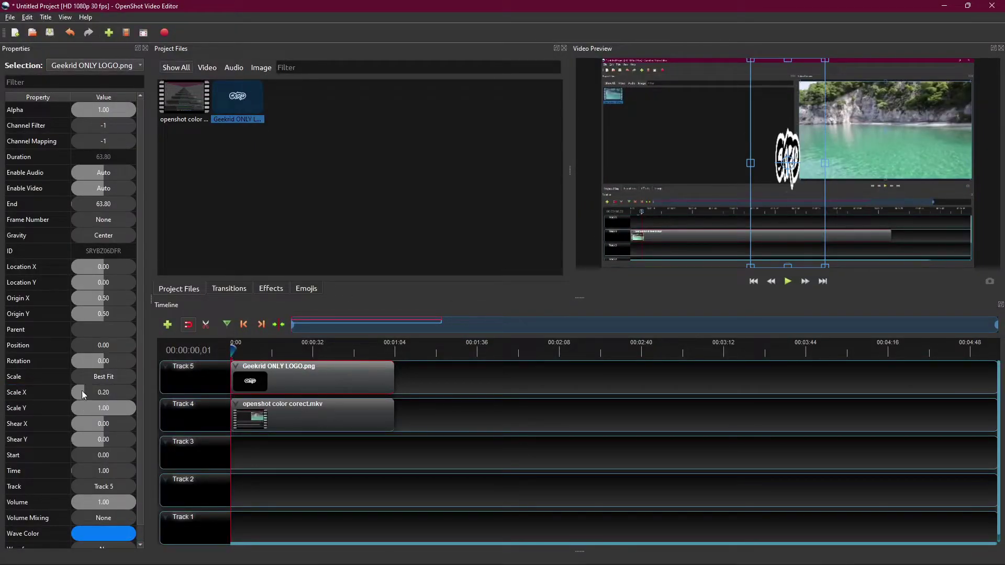
pyautogui.click(110, 410)
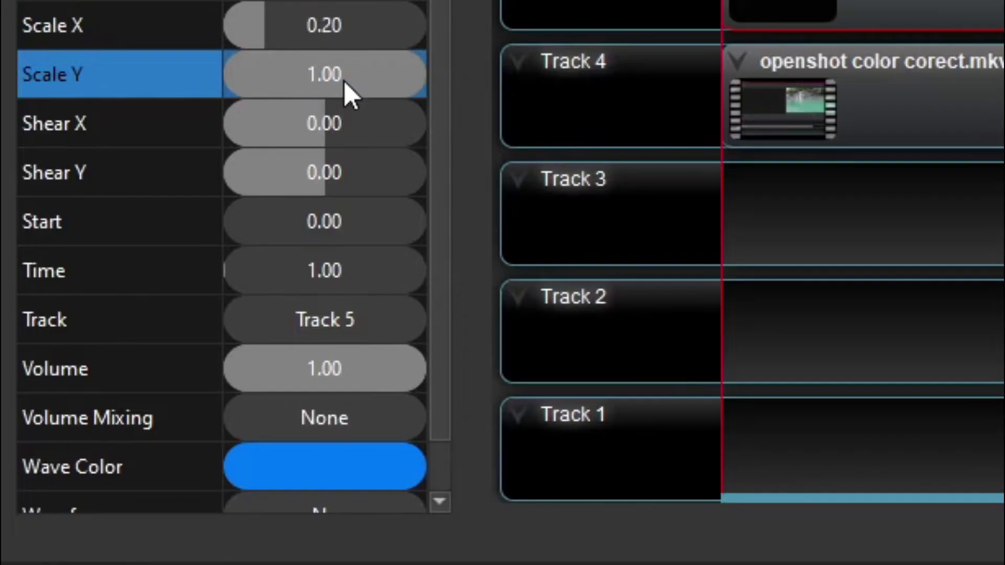
pyautogui.doubleClick(344, 81)
pyautogui.write('.2')
pyautogui.press('Return')
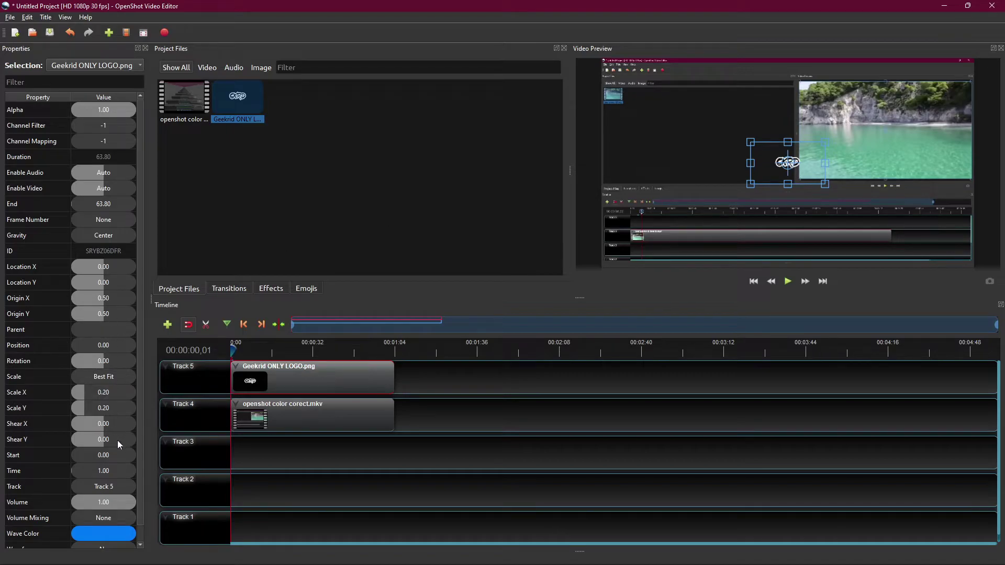
# - Change the logo's scale to 0.35 instead
pyautogui.doubleClick(109, 391)
pyautogui.write('0.35')
pyautogui.press('Return')
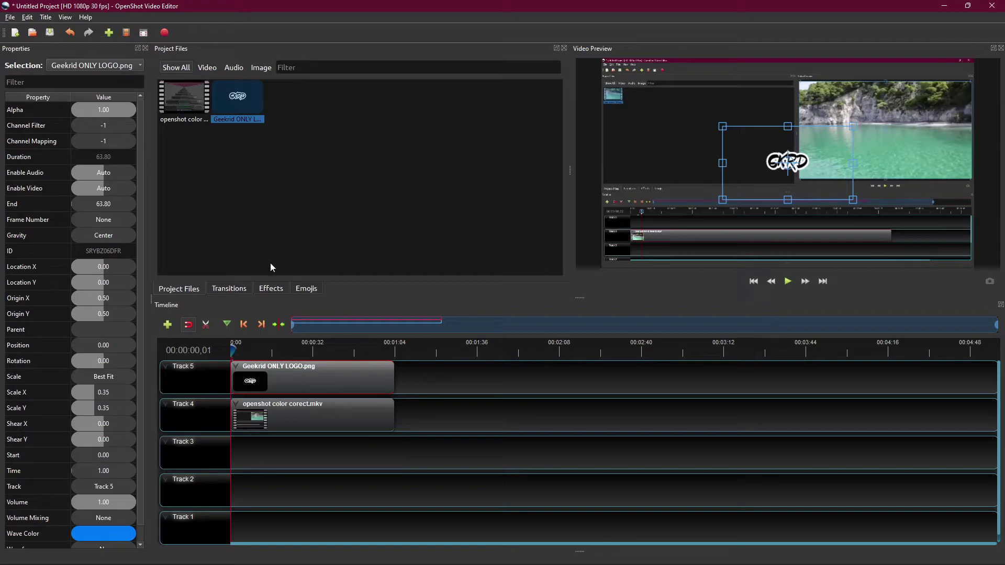
pyautogui.click(32, 282)
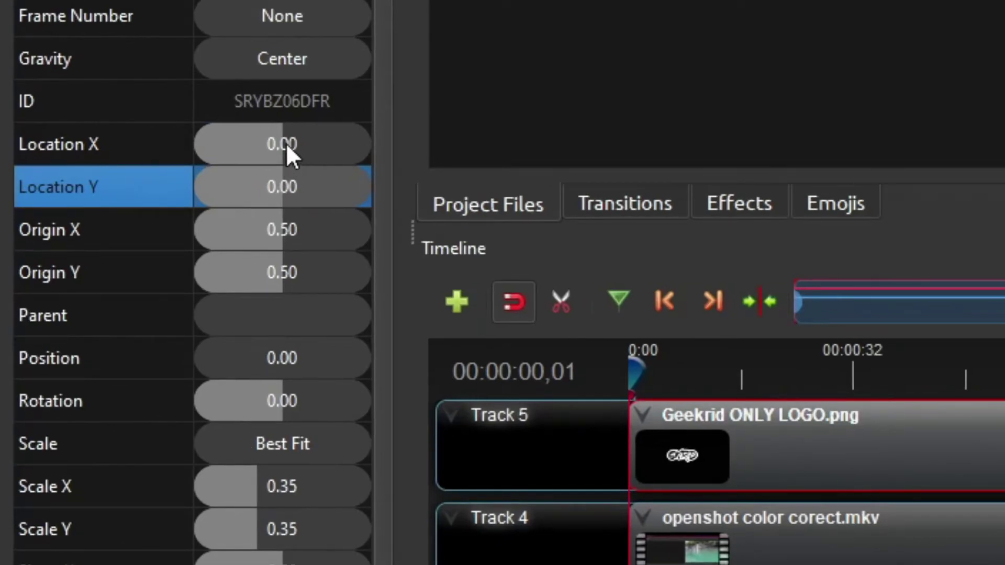
pyautogui.moveTo(143, 241); pyautogui.dragTo(158, 243)
pyautogui.moveTo(315, 146); pyautogui.dragTo(312, 151)
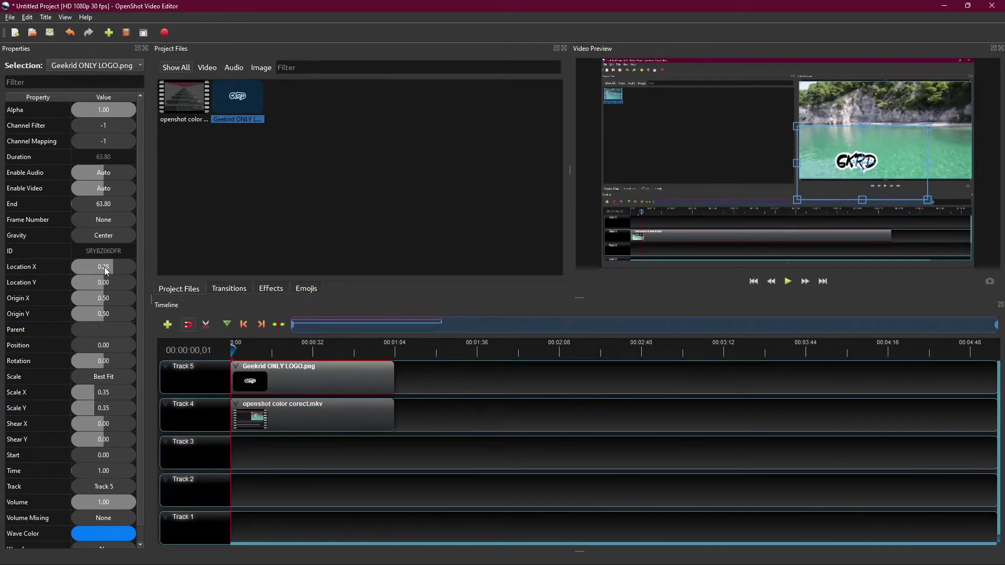
pyautogui.moveTo(105, 272); pyautogui.dragTo(112, 286)
pyautogui.moveTo(98, 289); pyautogui.dragTo(104, 286)
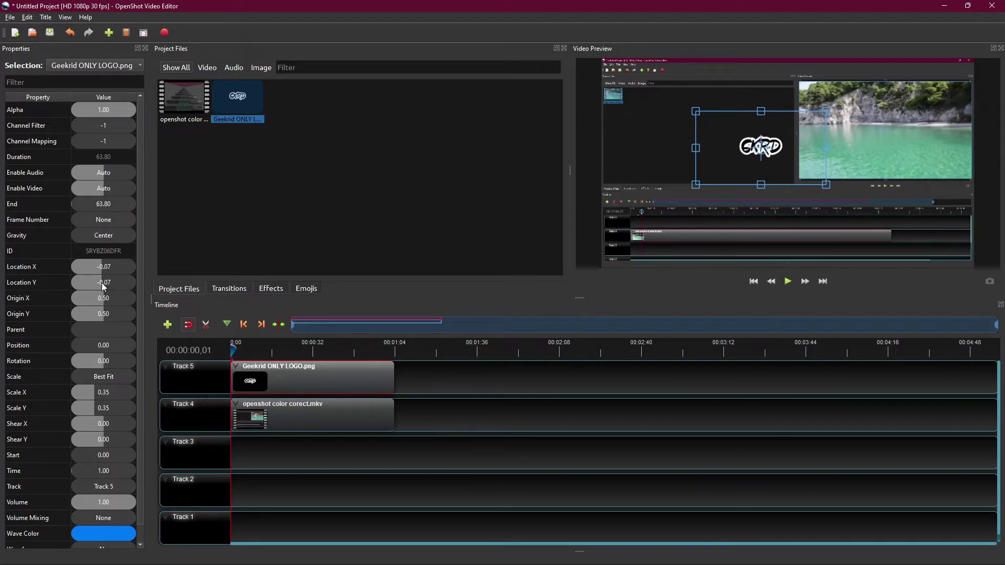
pyautogui.rightClick(90, 265)
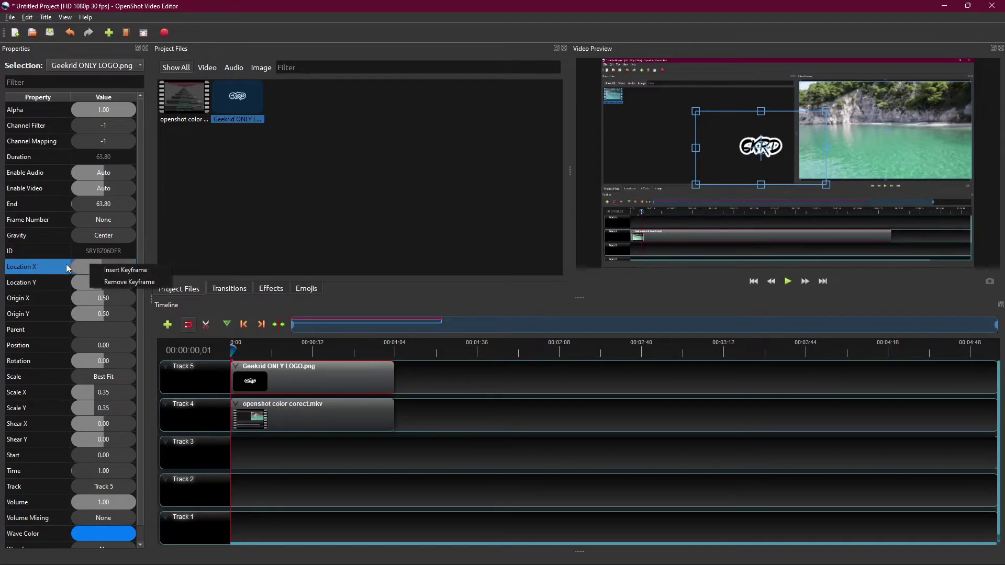
pyautogui.click(84, 265)
pyautogui.doubleClick(118, 264)
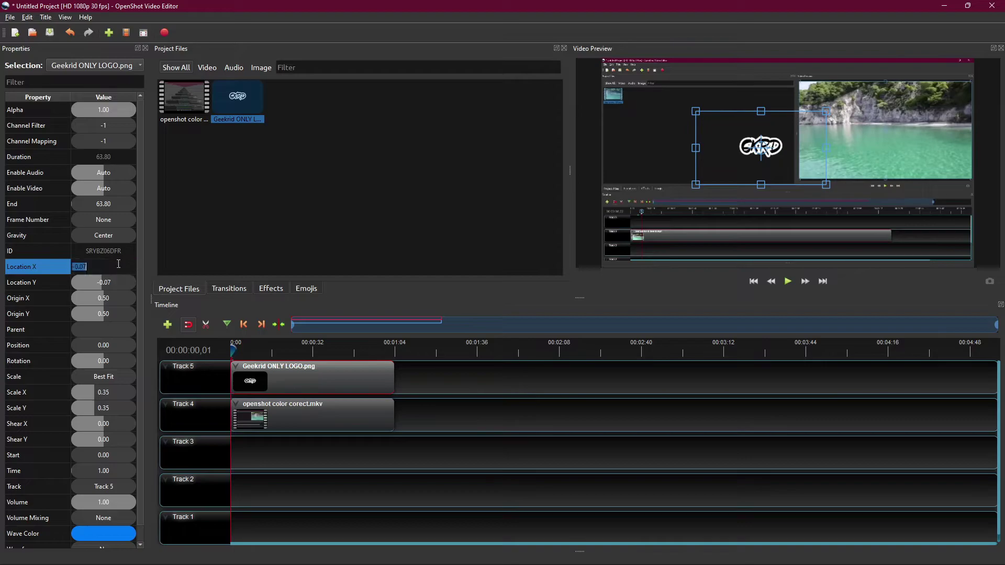
pyautogui.write('0')
pyautogui.press('Return')
pyautogui.doubleClick(121, 283)
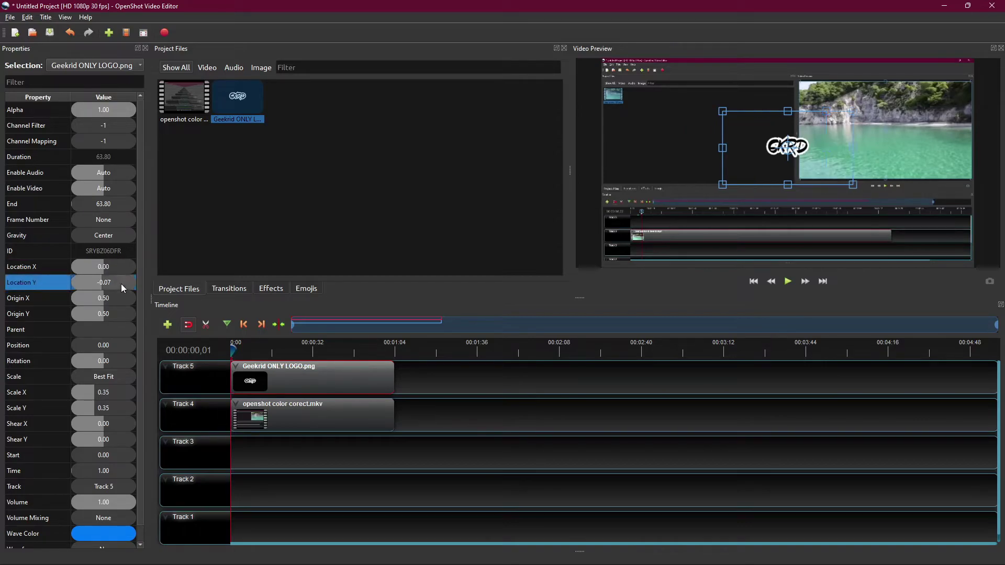
pyautogui.write('0')
pyautogui.press('Return')
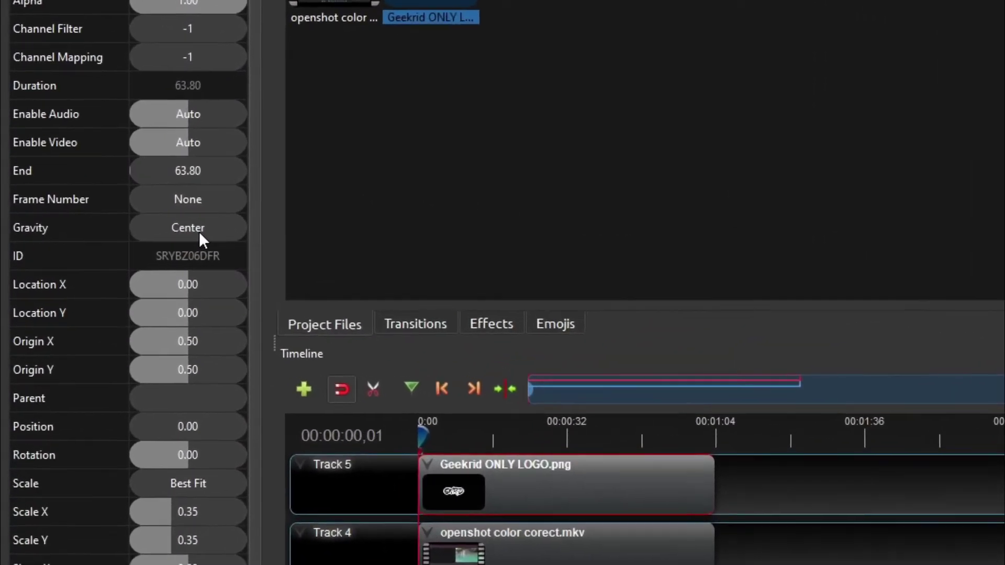
# - Set the logo's Gravity property to Bottom Left
pyautogui.click(109, 236)
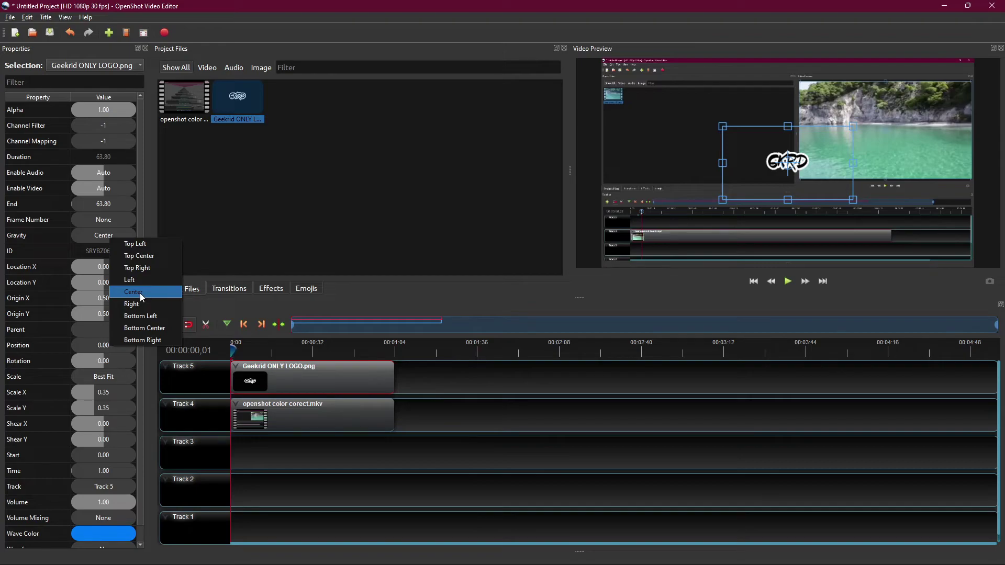
pyautogui.click(147, 319)
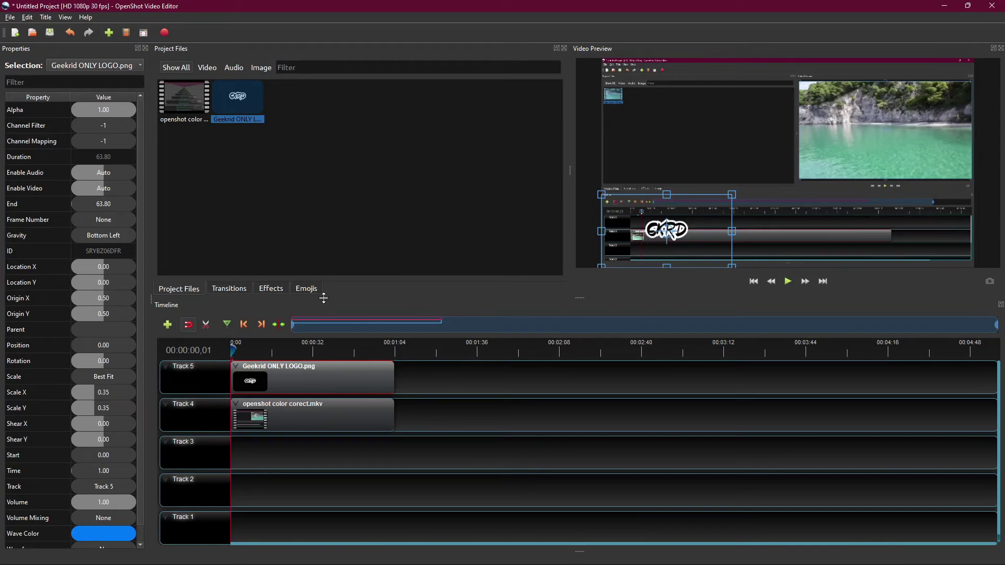
# - Drag the logo in the preview to about Location X -0.11 and Location Y 0.11
pyautogui.click(101, 270)
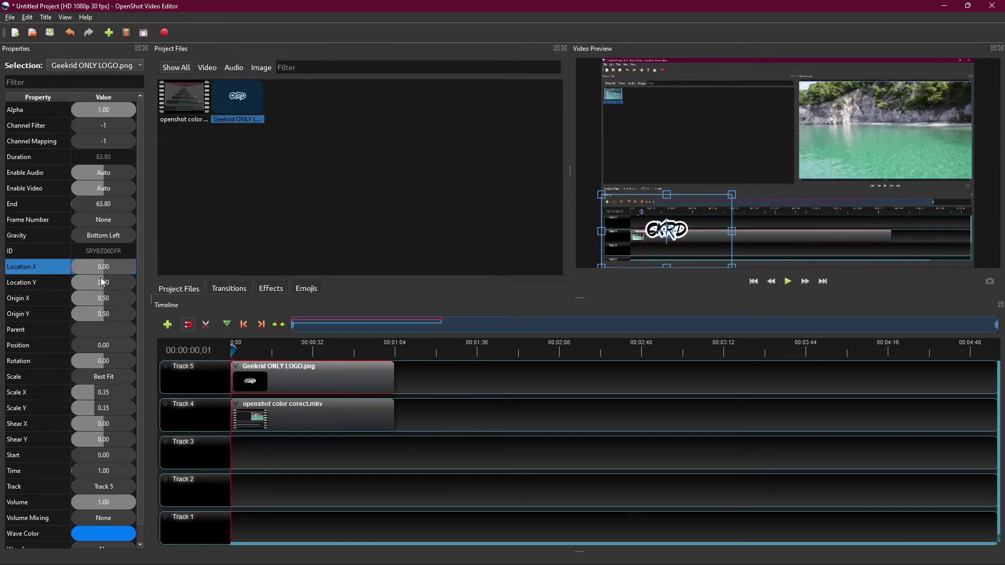
pyautogui.click(104, 284)
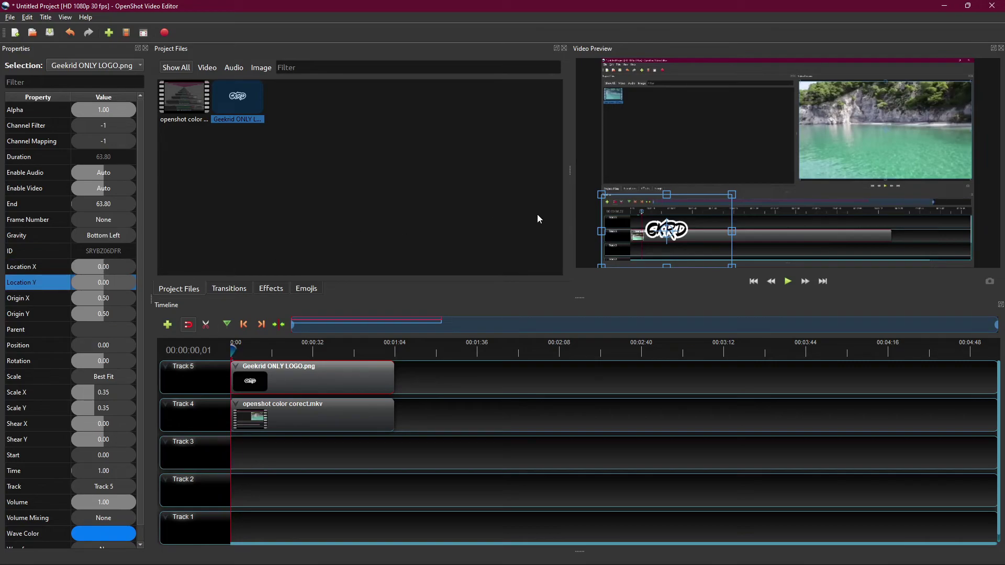
pyautogui.click(650, 231)
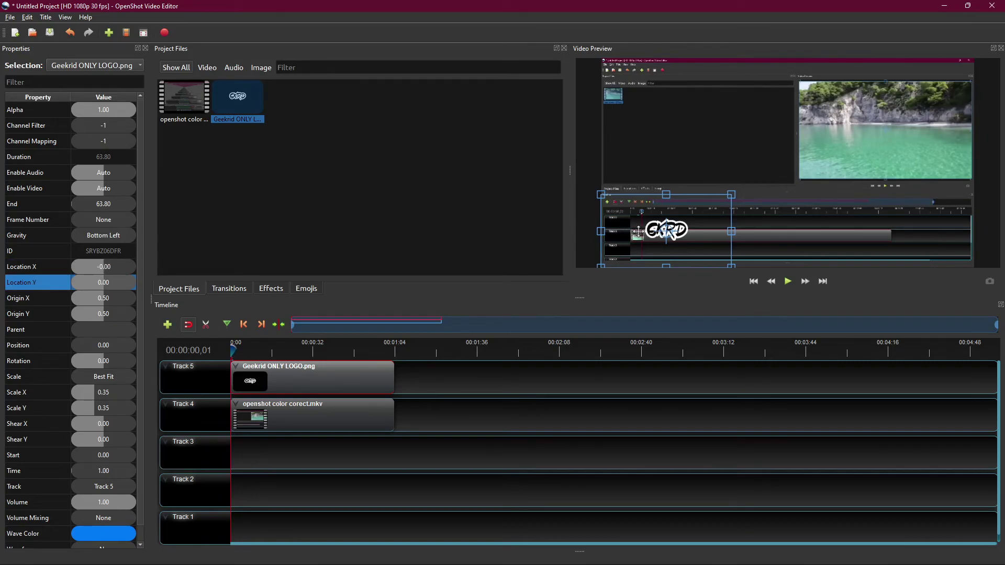
pyautogui.moveTo(616, 248); pyautogui.dragTo(602, 252)
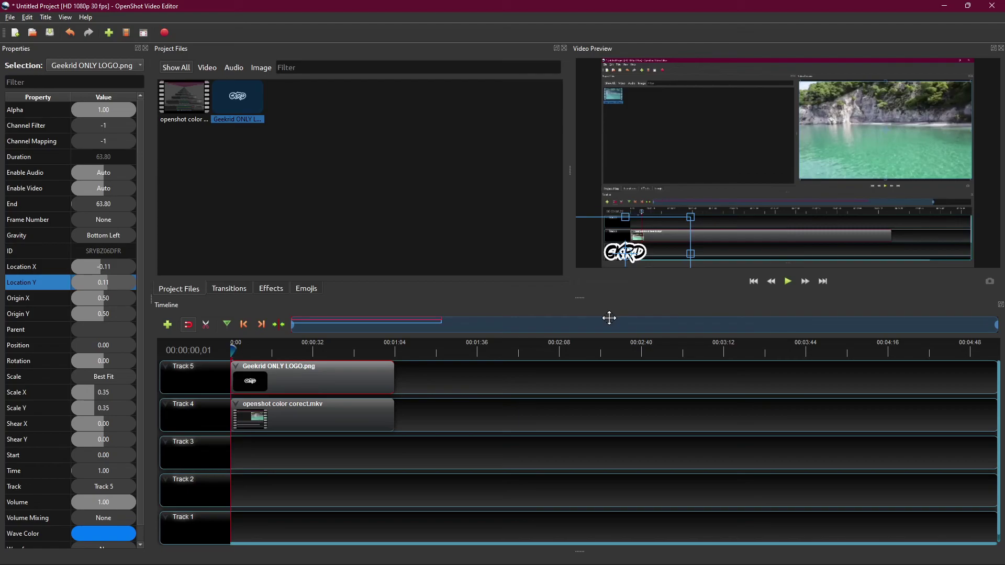
# - Select the openshot color corect.mkv clip on Track 4 to display its properties
pyautogui.click(362, 419)
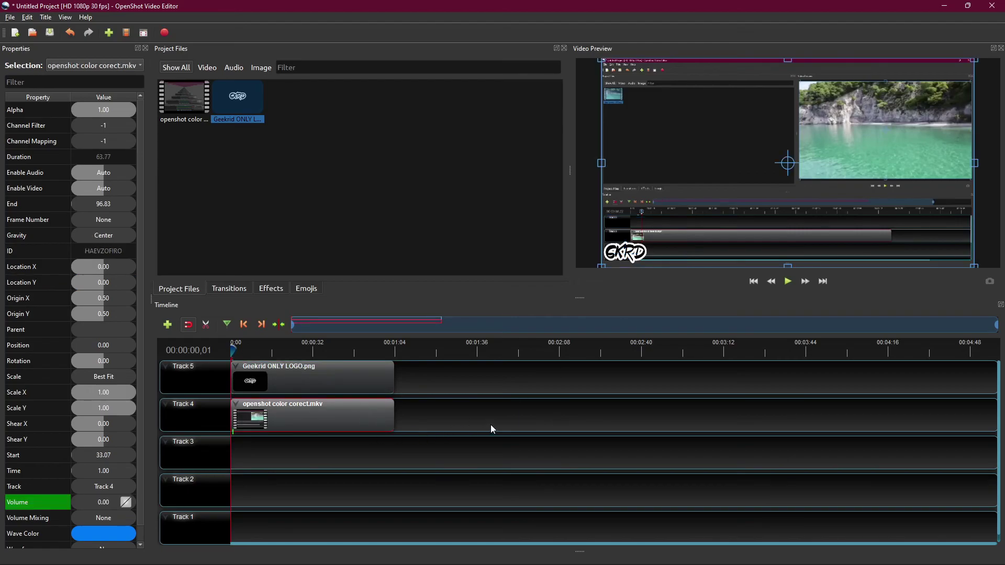